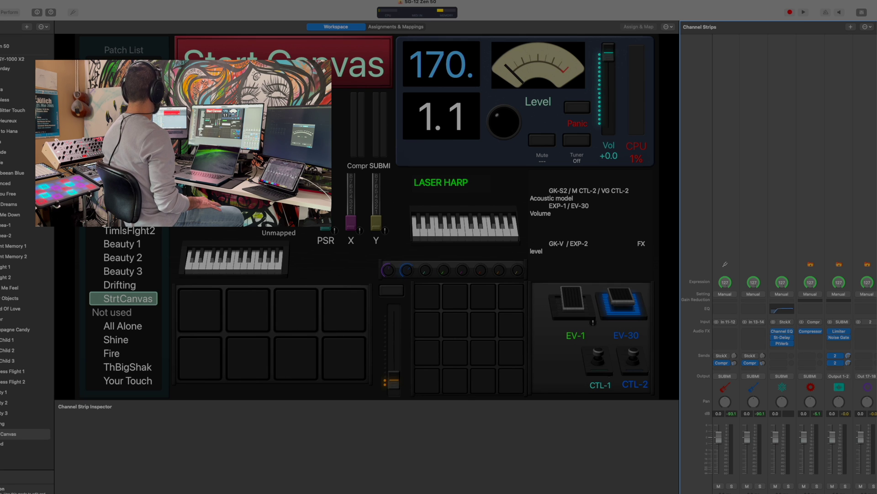
- Return to Edit mode and add a new external instrument channel strip
key(super+1)
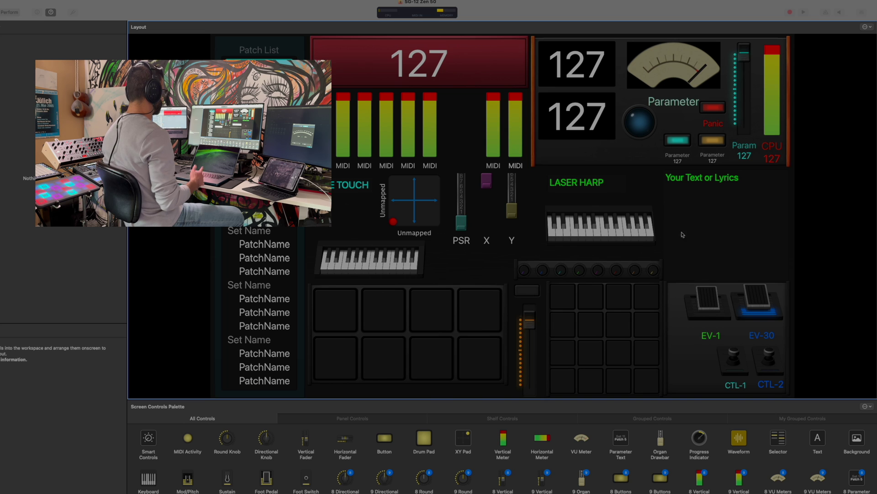
key(super+2)
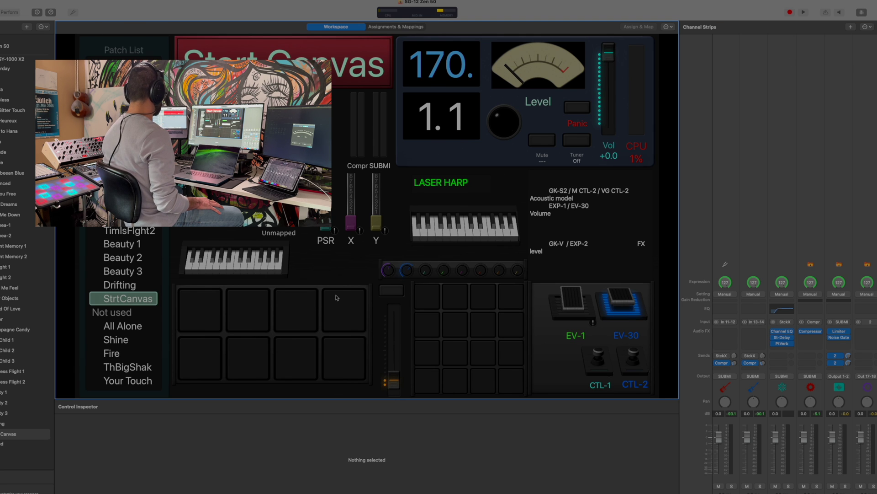
click(867, 27)
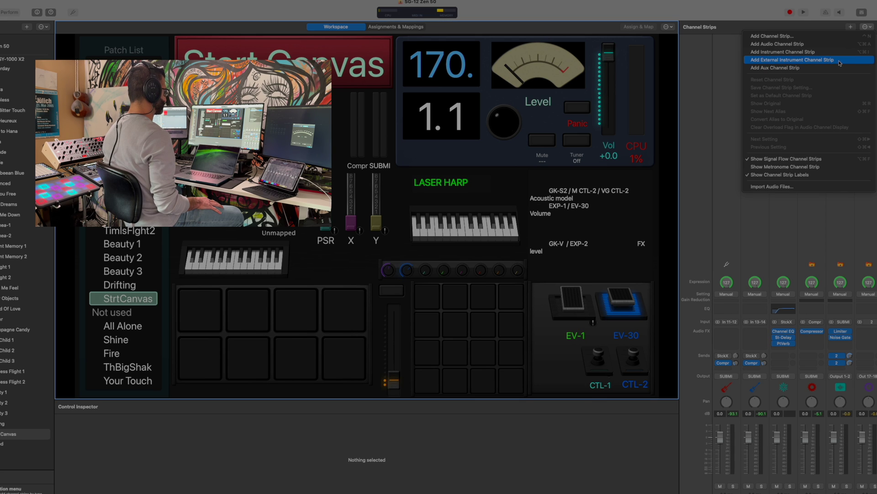
click(839, 59)
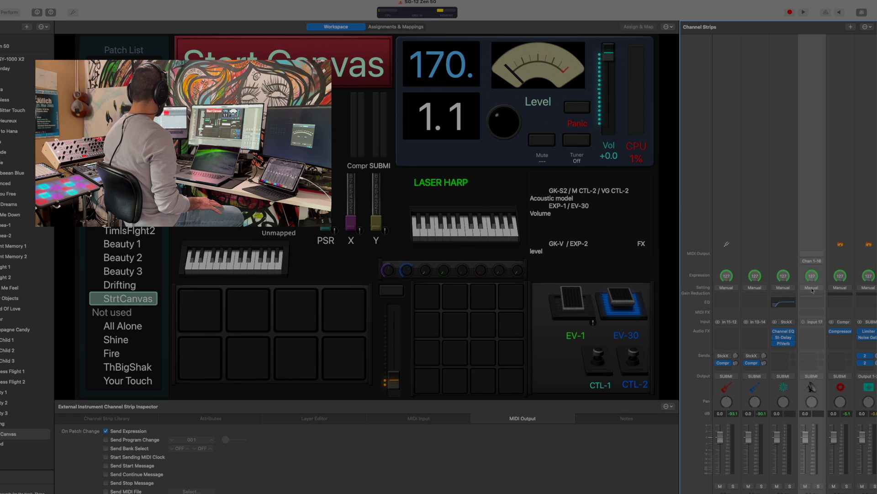
- Route the strip's MIDI output to Trigon 6 Module and its audio input to Input 15-16
click(809, 254)
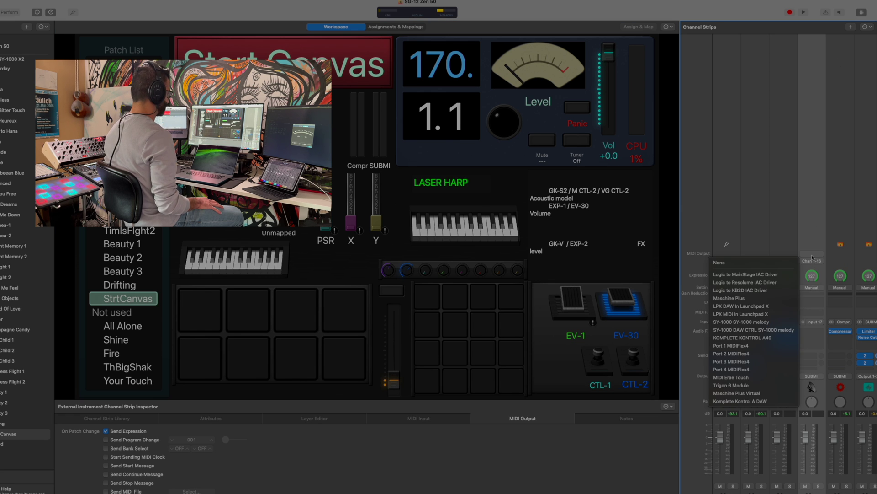
click(779, 386)
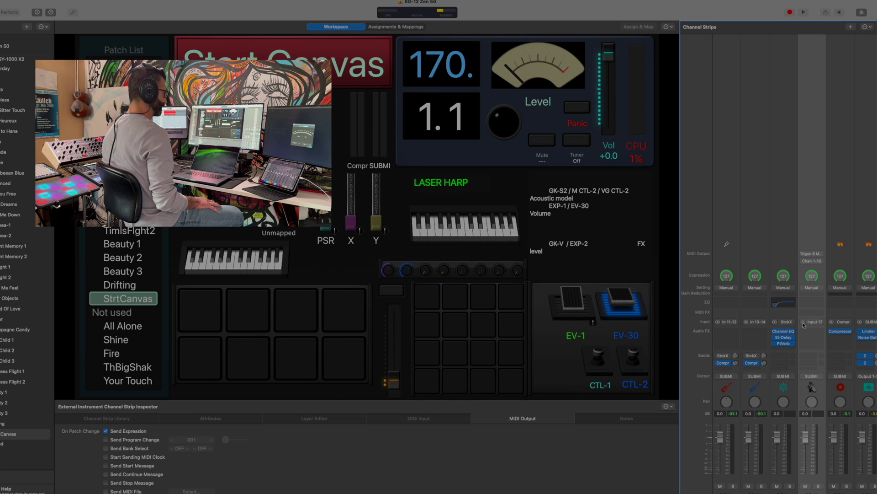
click(812, 325)
mouse_move(823, 346)
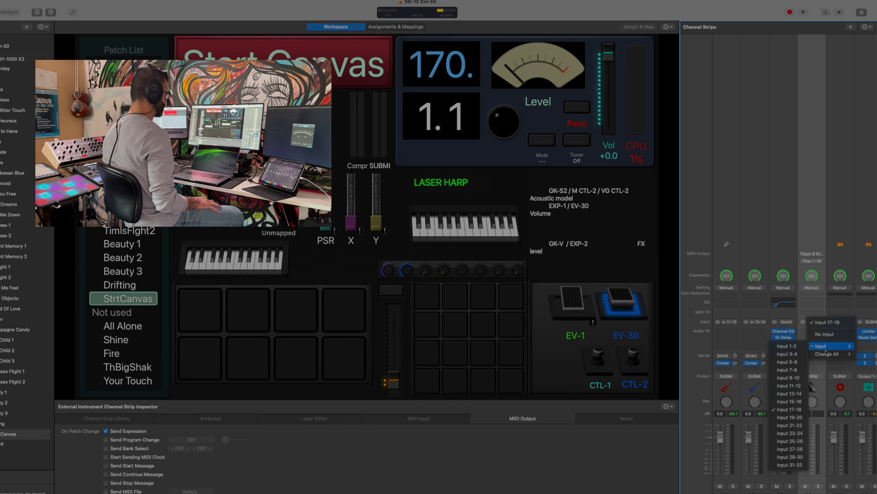
click(795, 401)
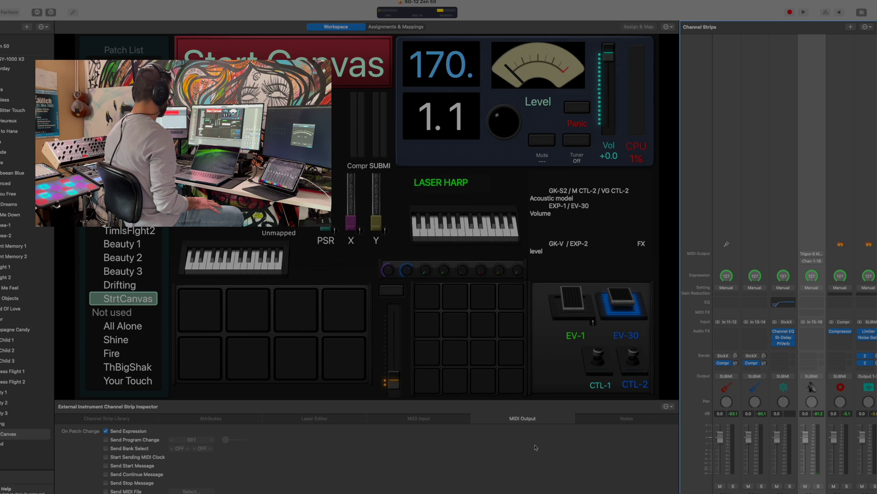
- Rename the strip 'trigon', give it a keyboard synth icon, and show its Layer Editor
click(102, 419)
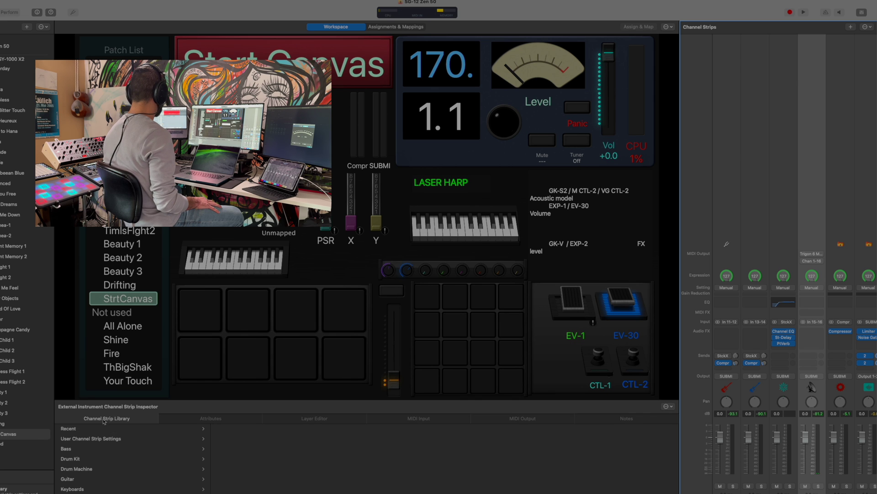
click(228, 415)
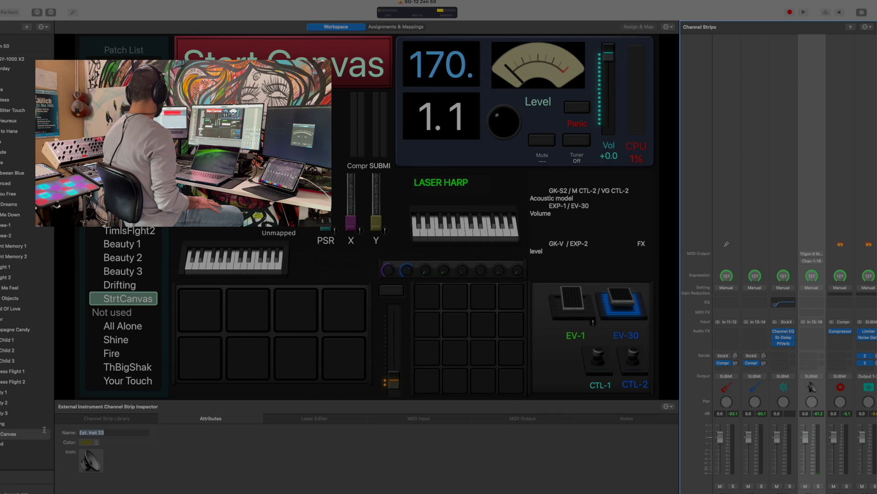
double_click(91, 433)
text(trigon)
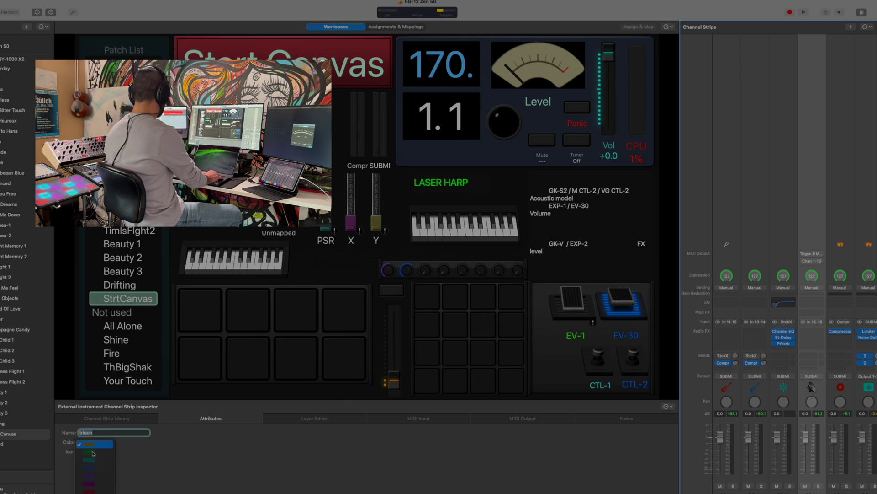
click(92, 464)
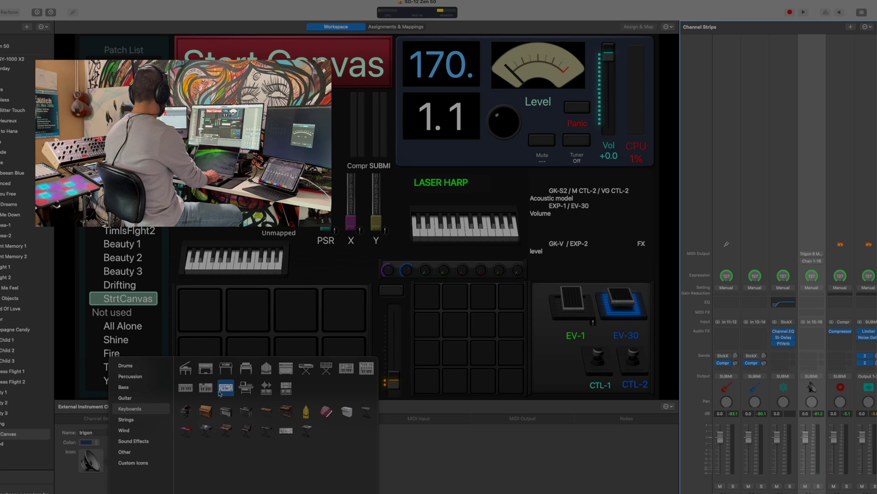
click(219, 393)
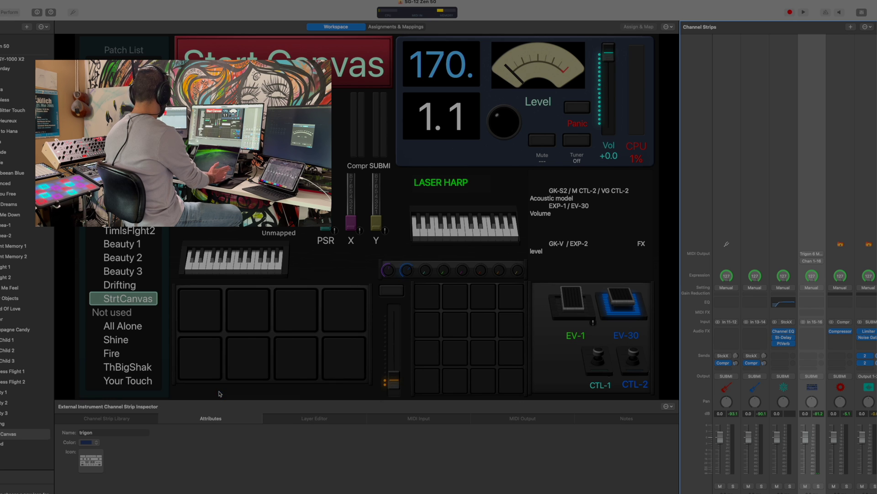
click(316, 418)
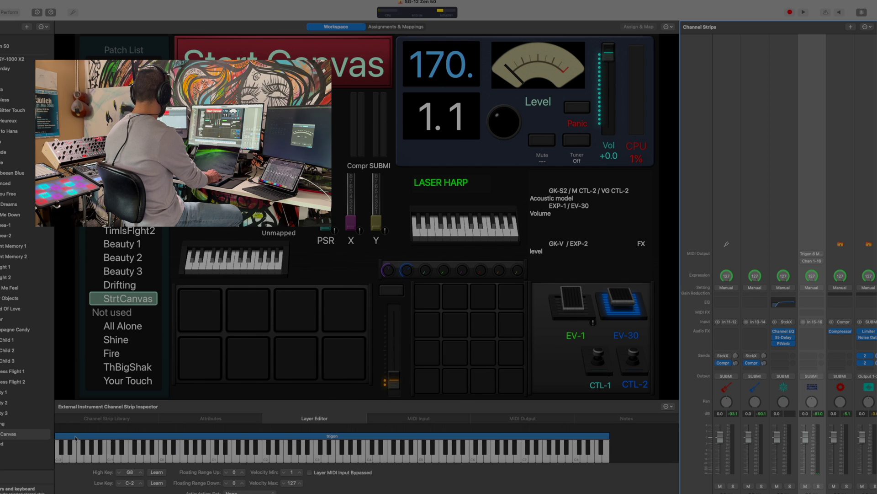
click(70, 460)
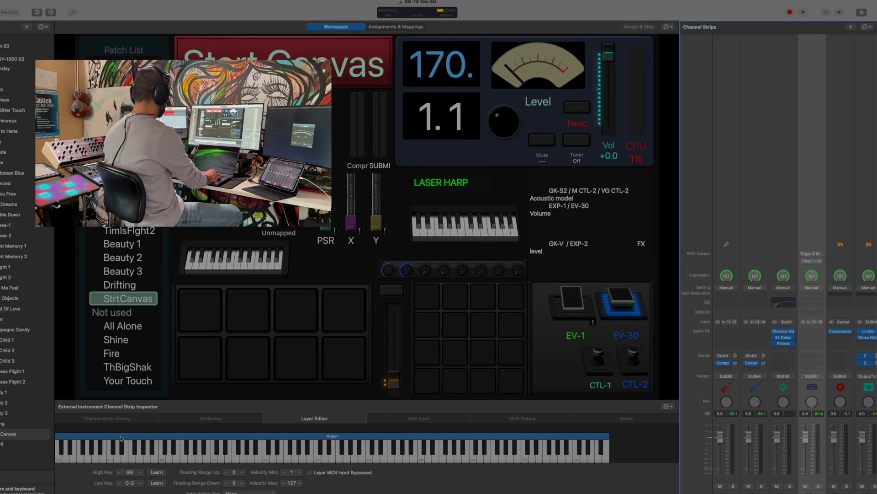
- Set the trigon strip's MIDI Input keyboard source to the Erae keyboard
click(413, 418)
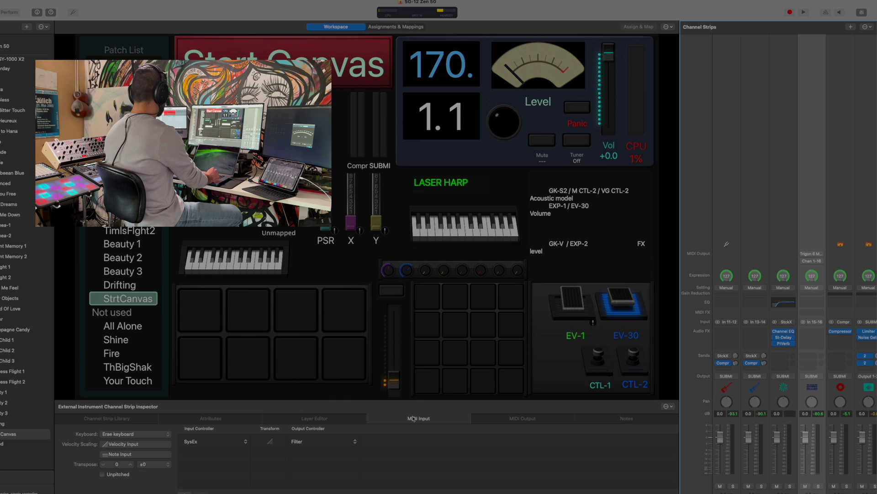
click(126, 438)
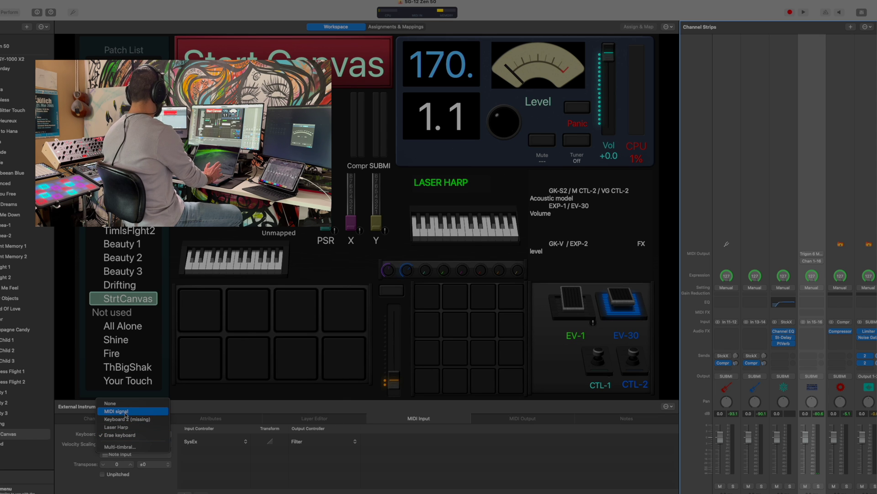
click(127, 414)
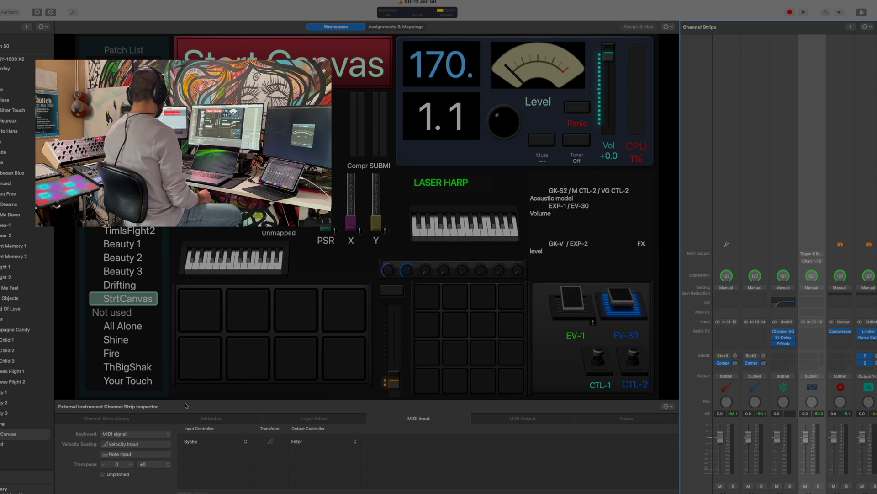
click(121, 440)
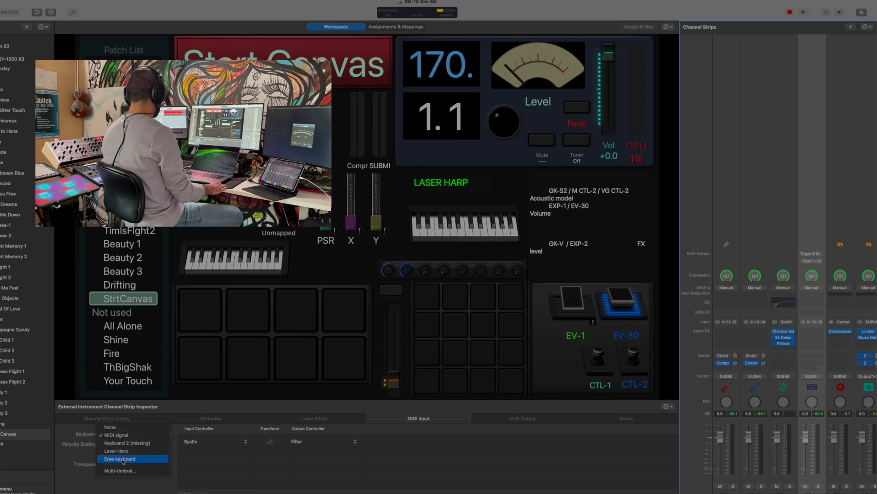
click(123, 458)
click(143, 433)
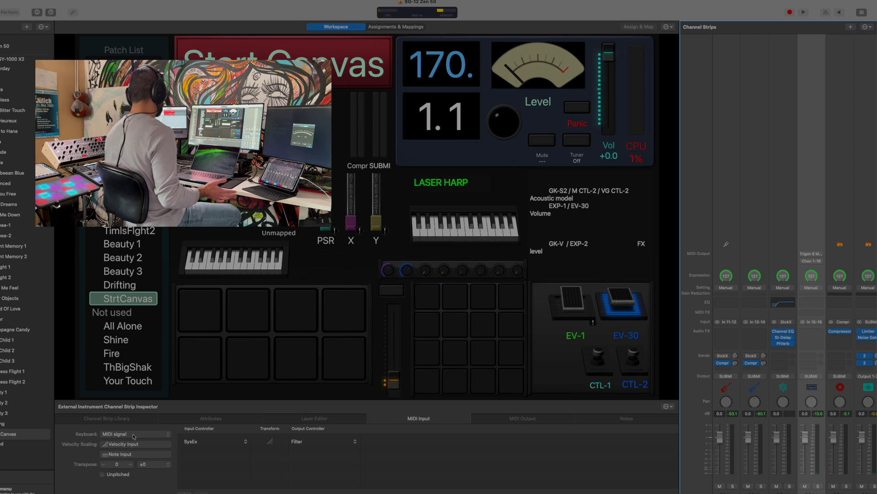
click(134, 436)
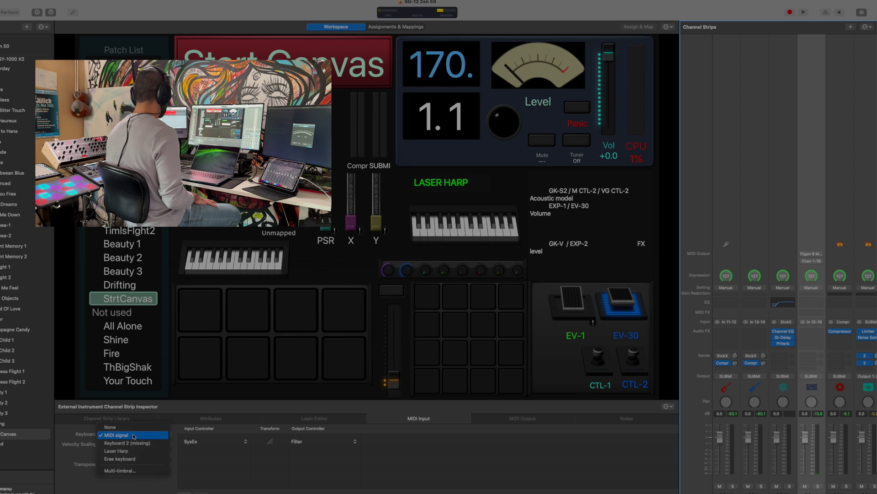
click(143, 459)
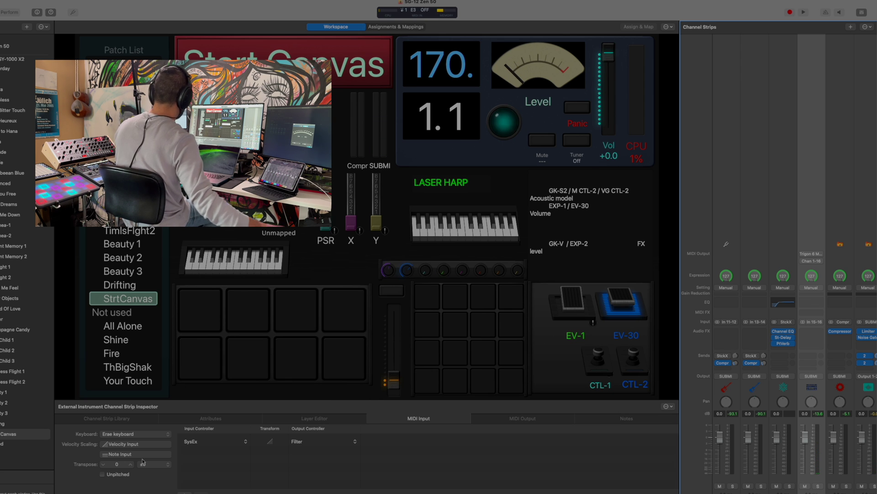
- Enable Send Program Change 005 and Send Bank Select 000/1 in the MIDI Output settings
click(522, 418)
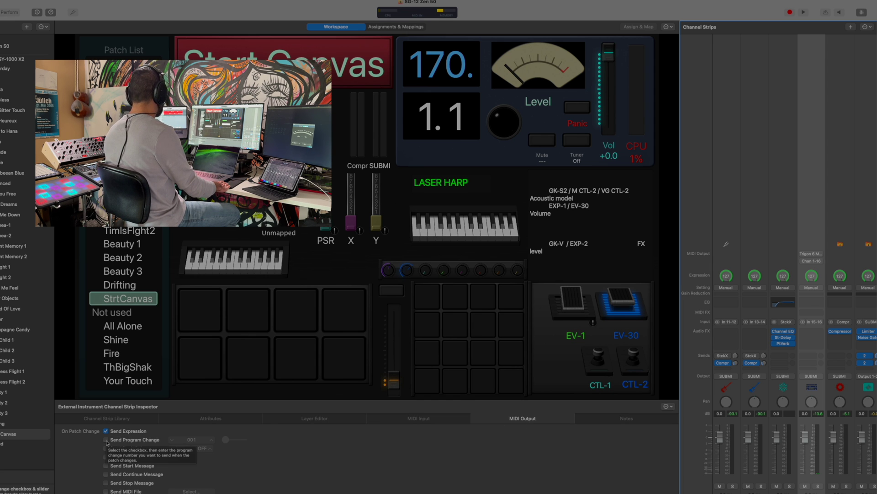
click(106, 440)
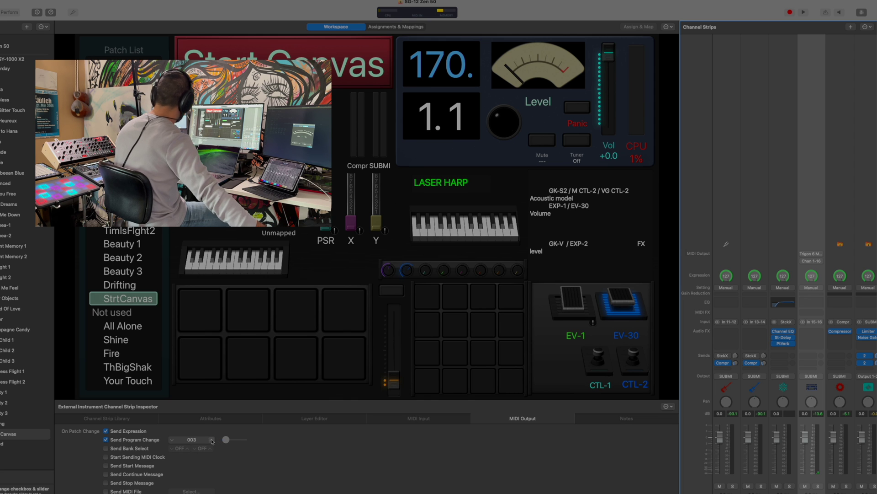
click(211, 440)
click(106, 448)
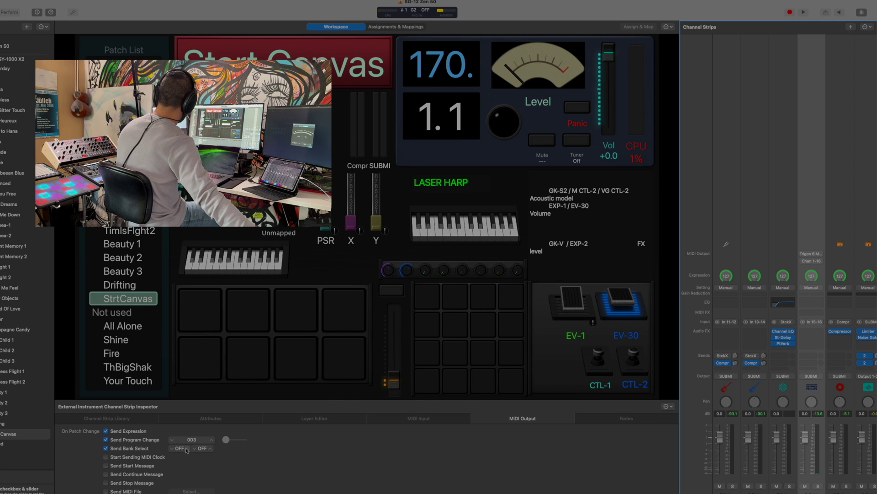
click(210, 449)
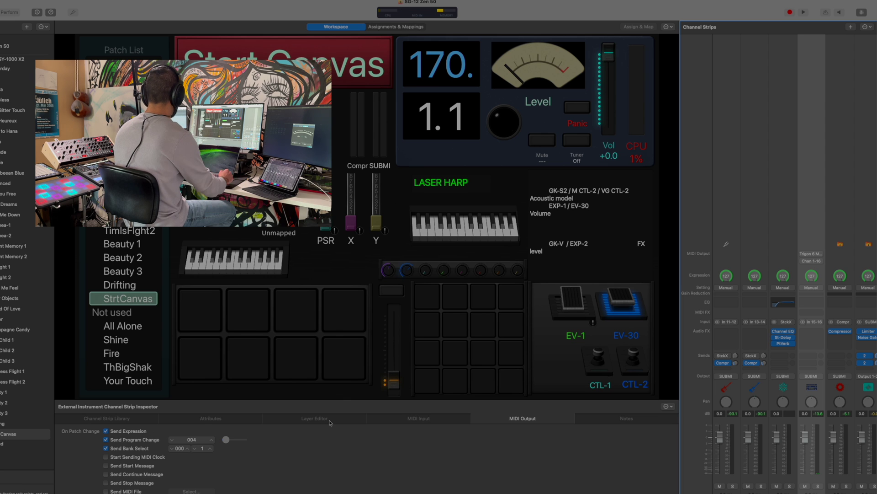
- Switch the MIDI Input keyboard source back to MIDI signal
click(400, 419)
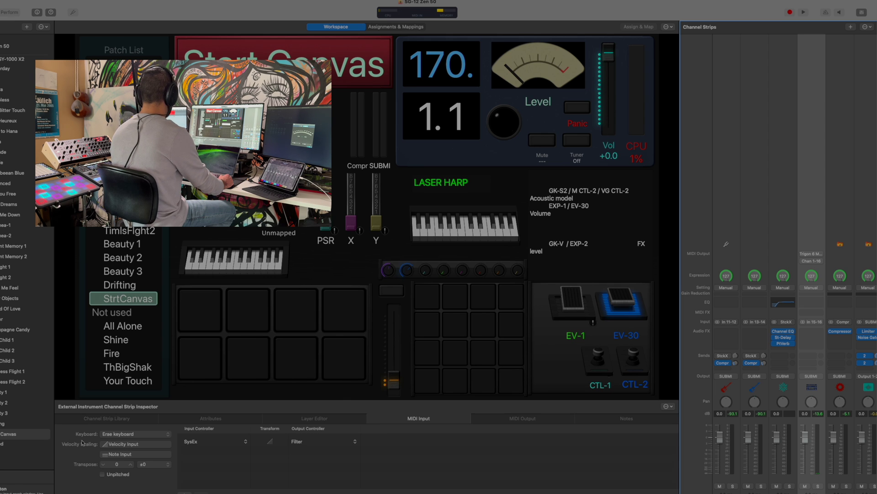
click(130, 435)
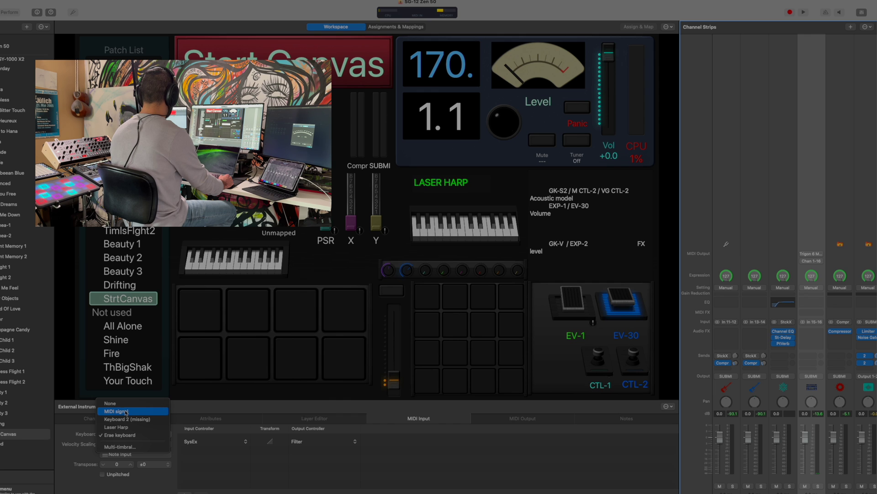
click(126, 411)
click(539, 421)
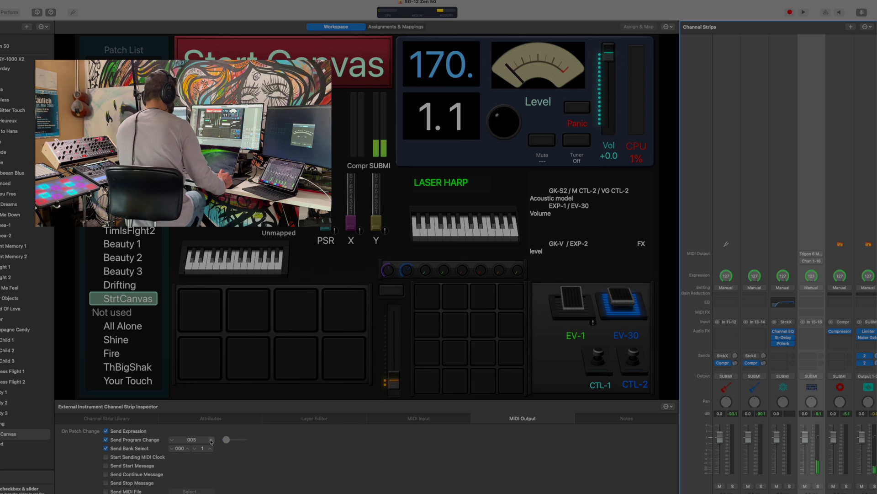
- Insert a Chord Trigger MIDI effect on the trigon strip using the Pop Right Hand keyboard voicings
click(812, 313)
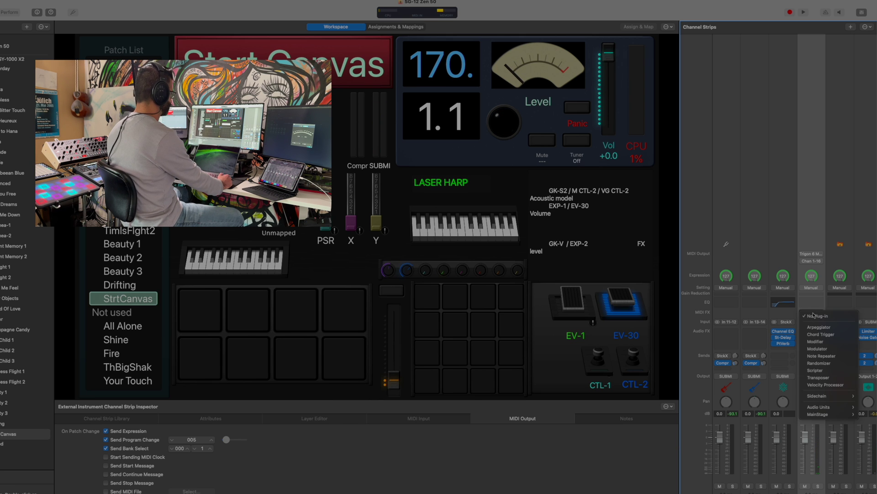
click(821, 334)
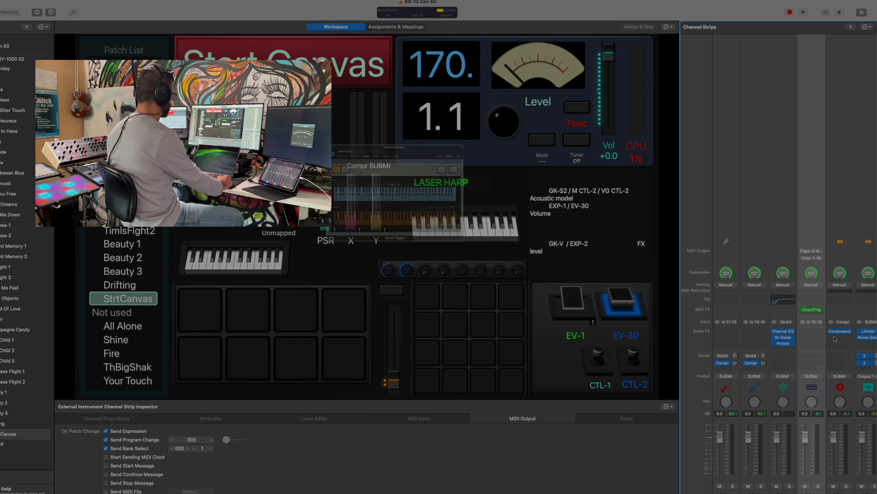
click(349, 100)
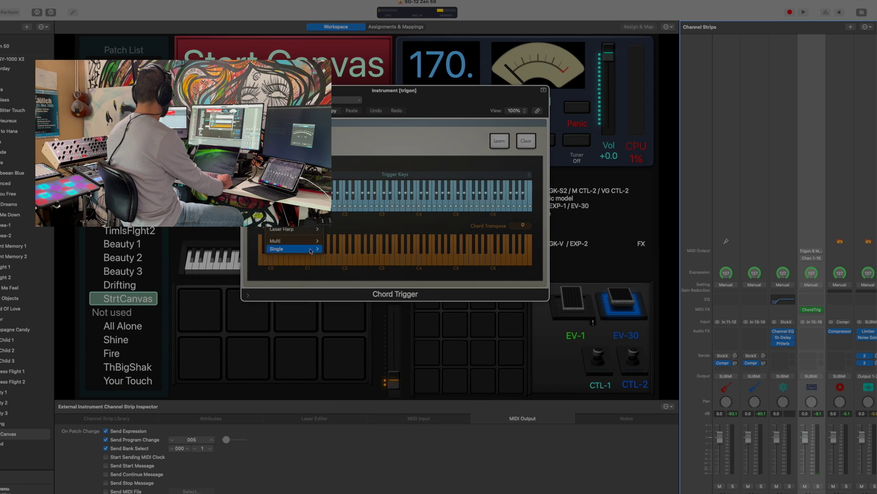
mouse_move(302, 241)
mouse_move(365, 249)
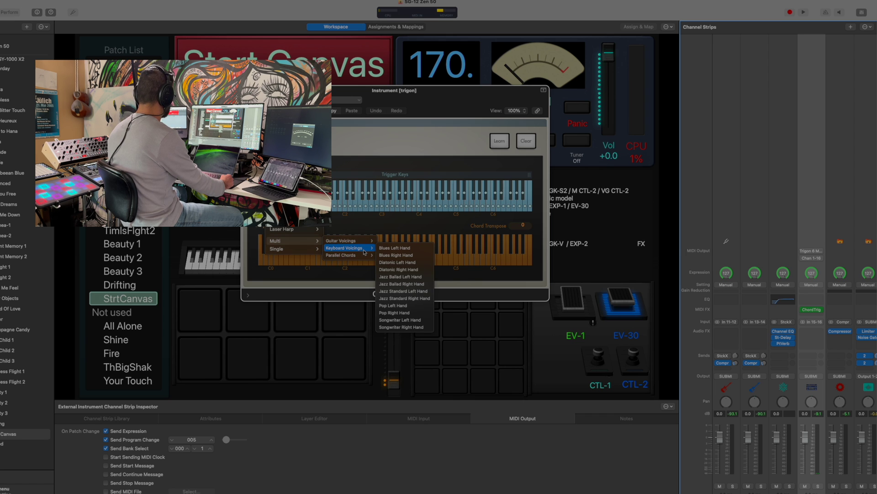
click(415, 313)
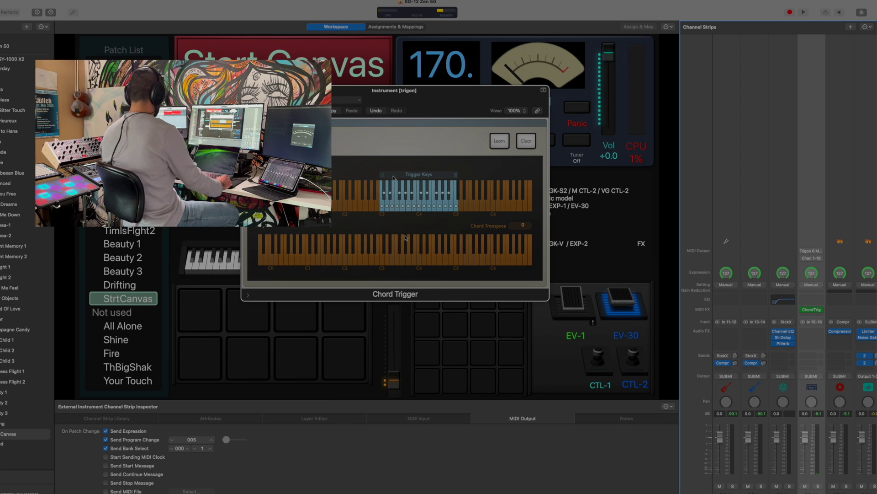
- Raise the patch's Program Change number to 016
click(211, 440)
click(212, 439)
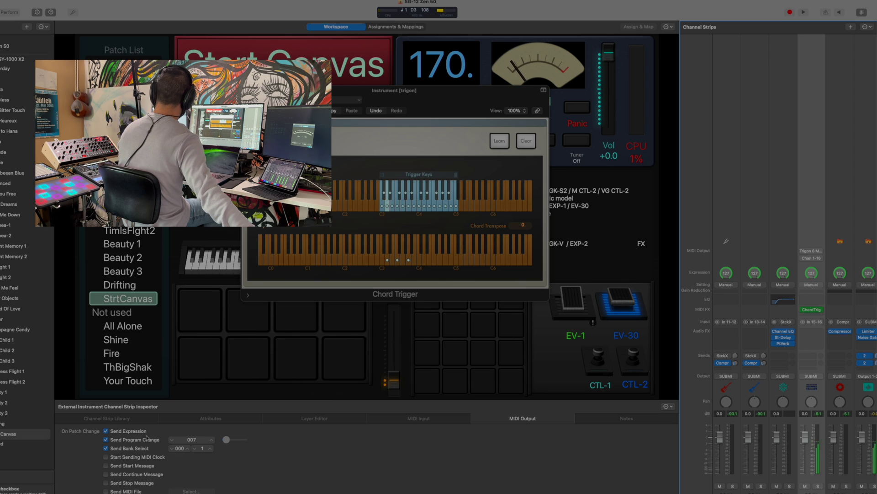
click(211, 441)
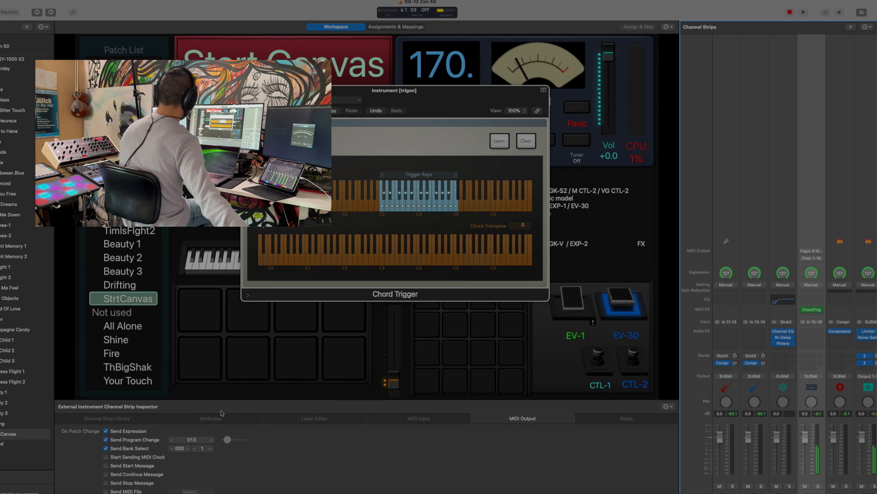
click(210, 439)
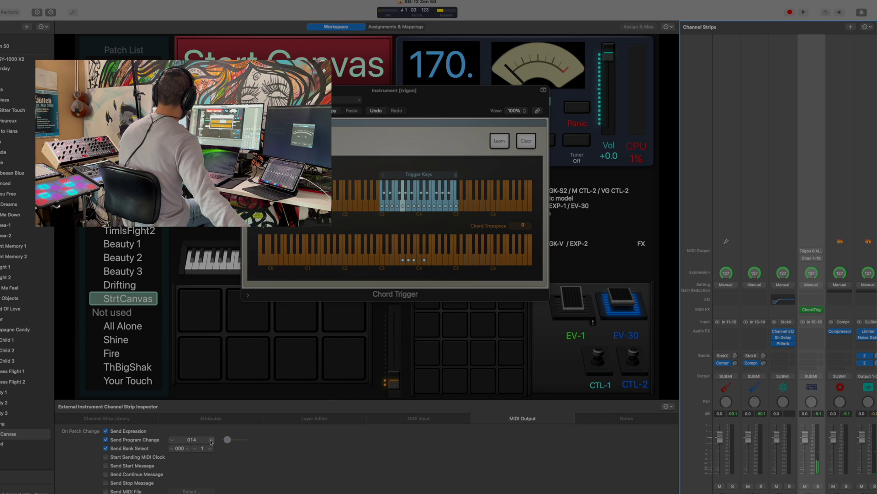
click(211, 439)
click(211, 439)
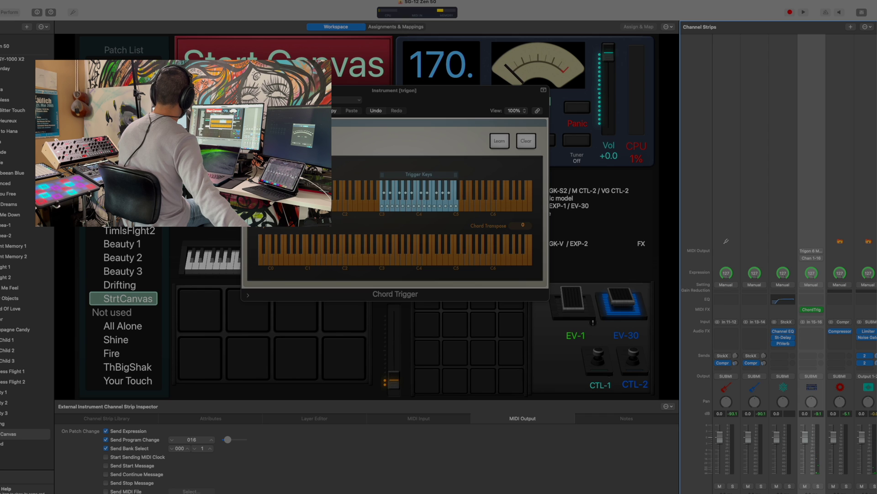
- Load the Multi > Guitar Voicings > Minor Barre Chords preset in Chord Trigger
click(297, 100)
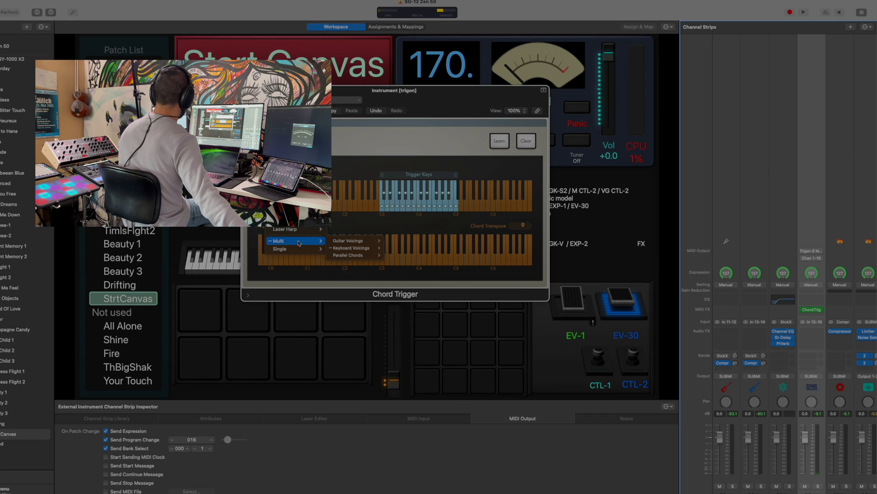
mouse_move(354, 240)
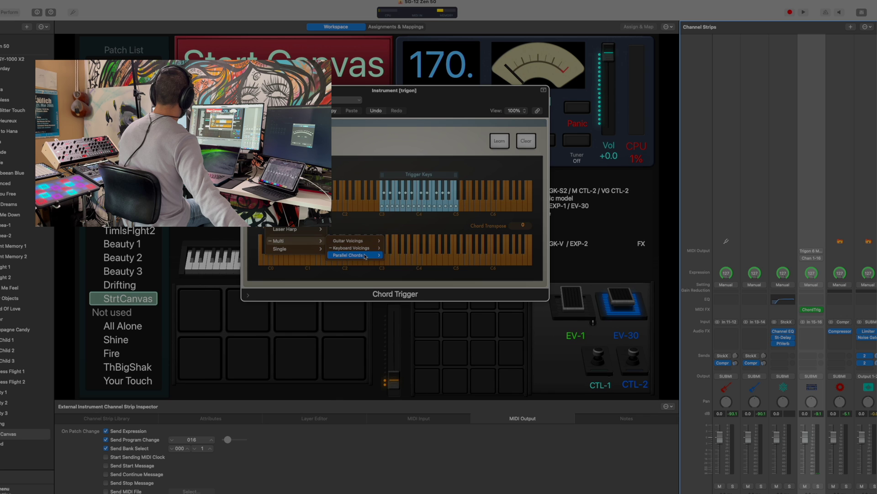
click(401, 255)
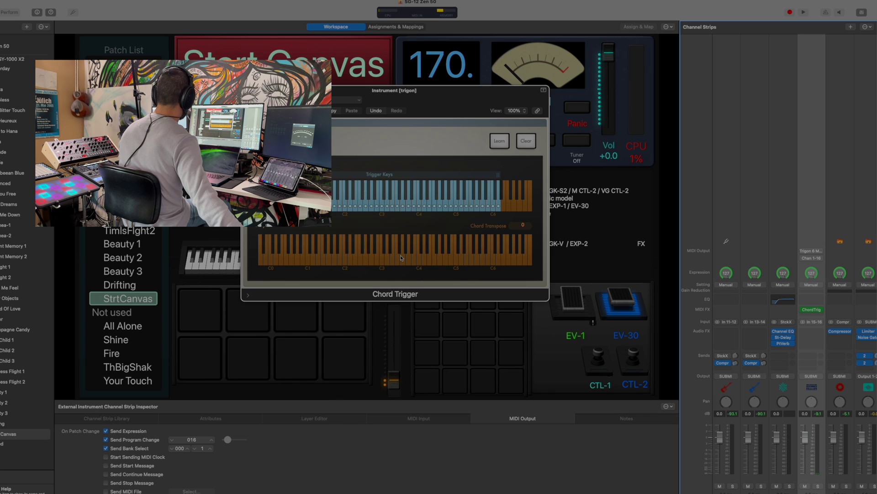